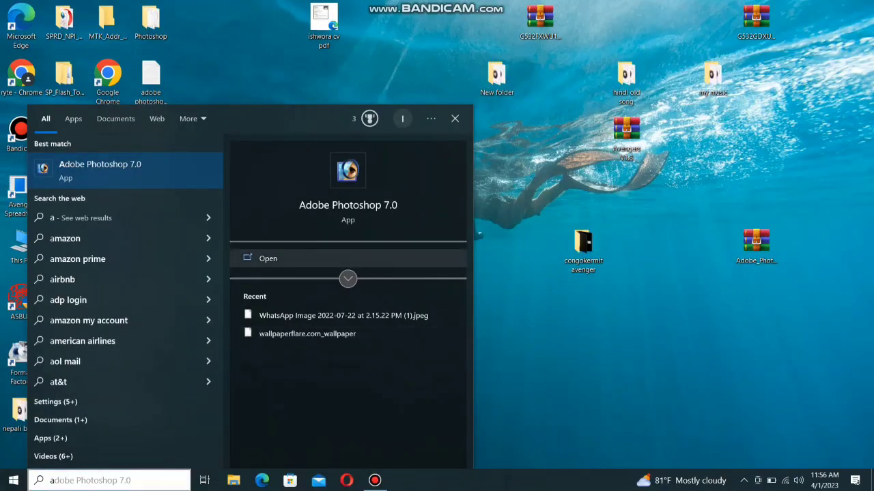
{"action": "left_click", "coordinate": [267, 258]}
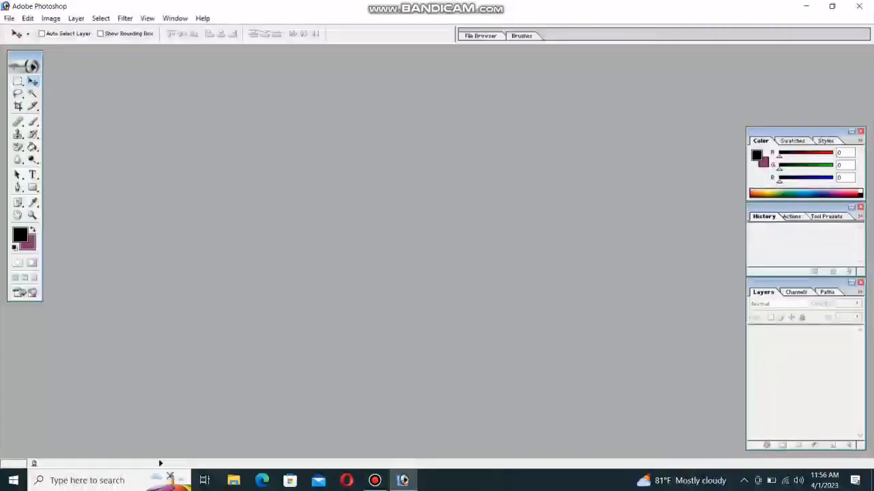
{"action": "key", "text": "ctrl+o"}
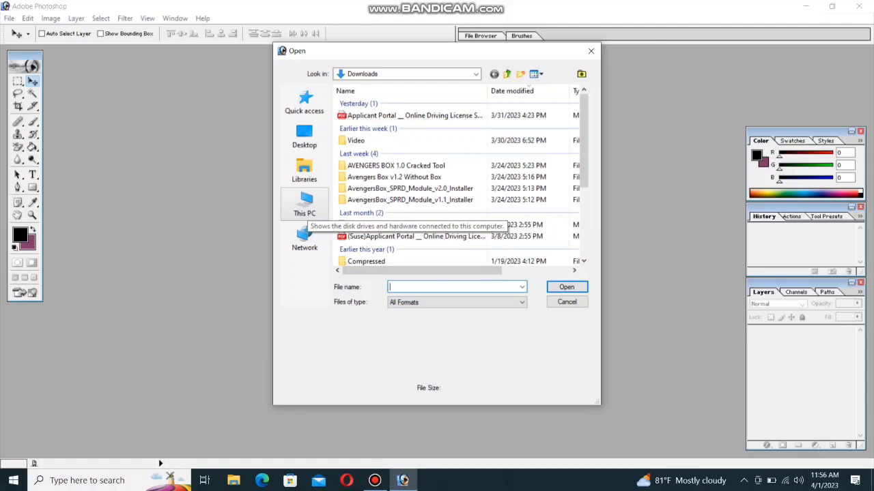
{"action": "left_click", "coordinate": [304, 202]}
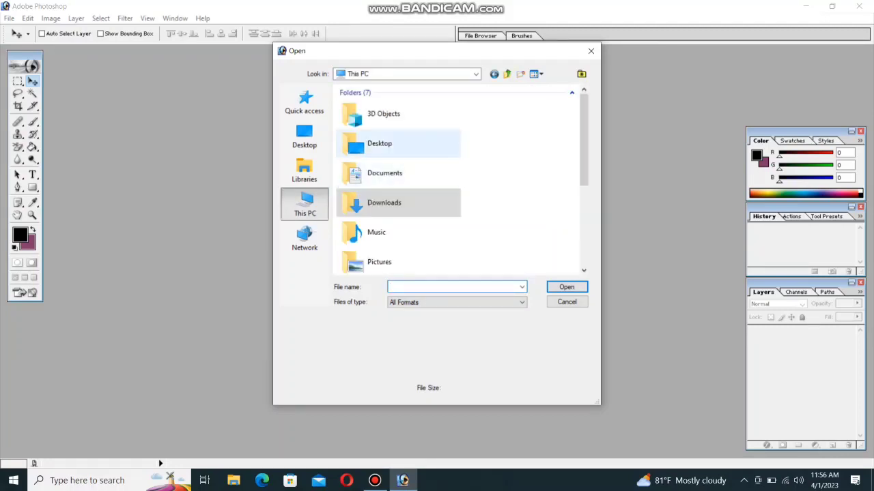
{"action": "double_click", "coordinate": [384, 173]}
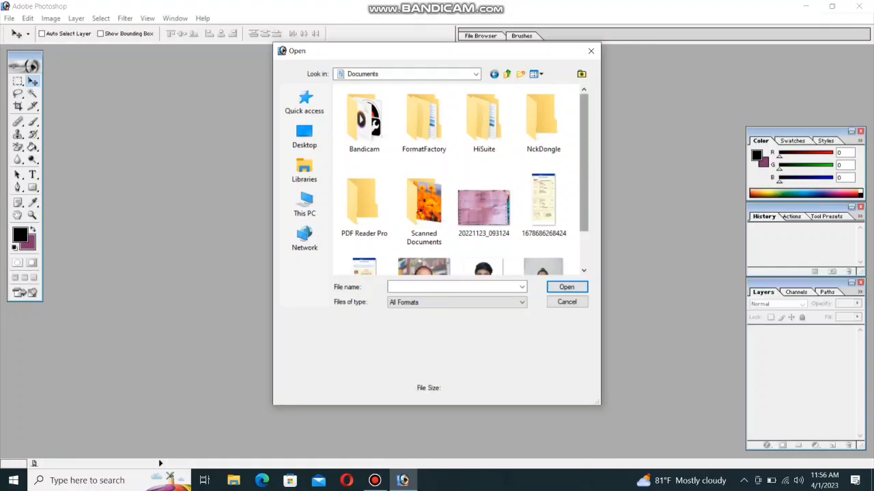
{"action": "scroll", "coordinate": [464, 179], "scroll_direction": "down", "scroll_amount": 2}
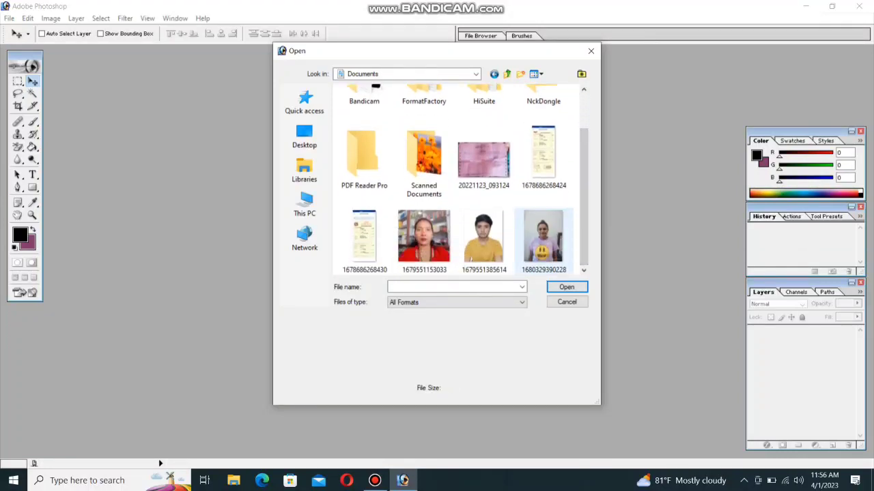
{"action": "double_click", "coordinate": [543, 235]}
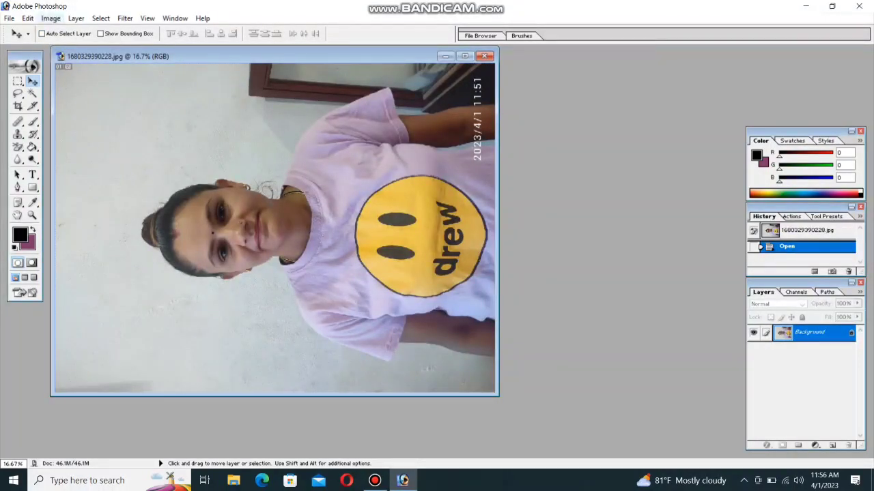
Rotate the photo's canvas 90° clockwise so the portrait stands upright, and maximize its document window.
{"action": "left_click", "coordinate": [76, 18]}
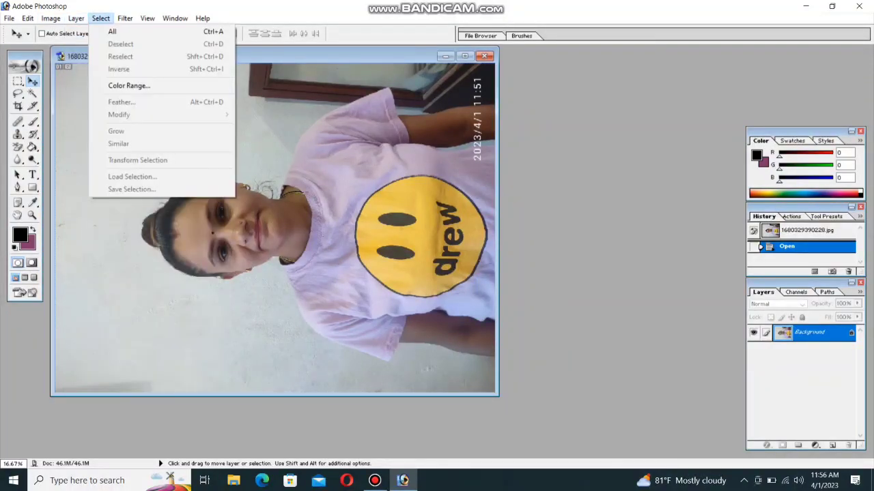
{"action": "left_click", "coordinate": [100, 19]}
{"action": "left_click", "coordinate": [50, 17]}
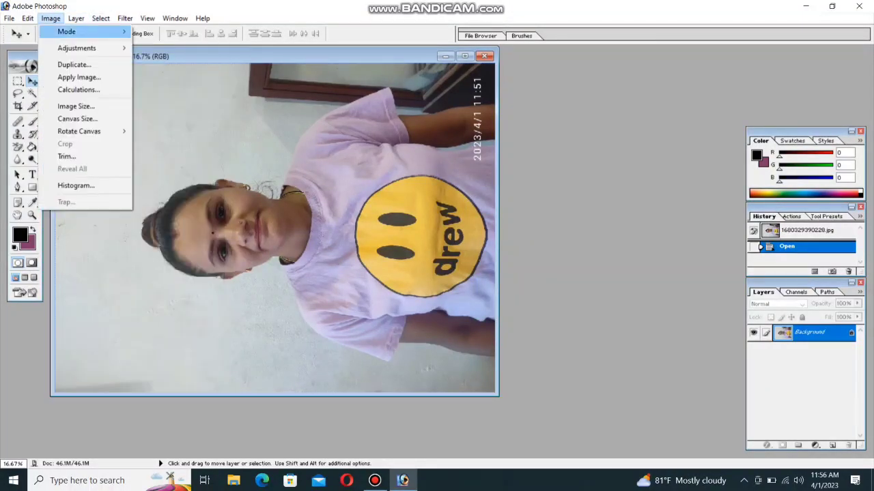
{"action": "mouse_move", "coordinate": [79, 131]}
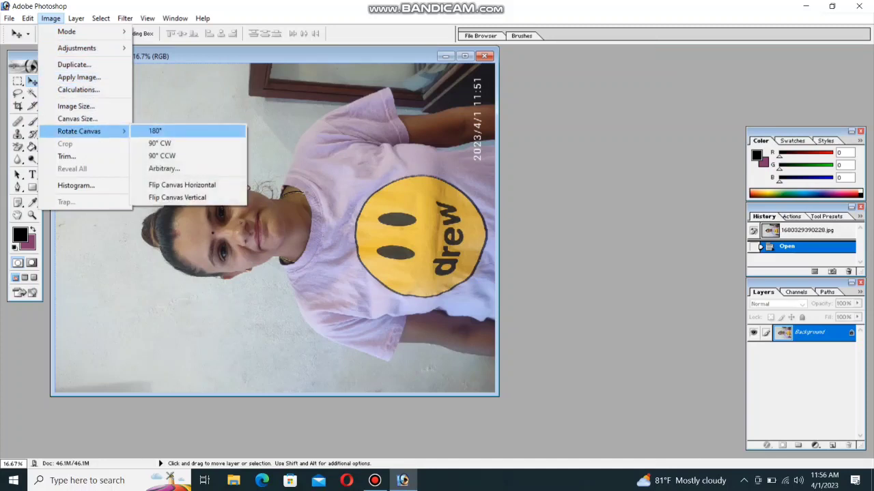
{"action": "left_click", "coordinate": [159, 144]}
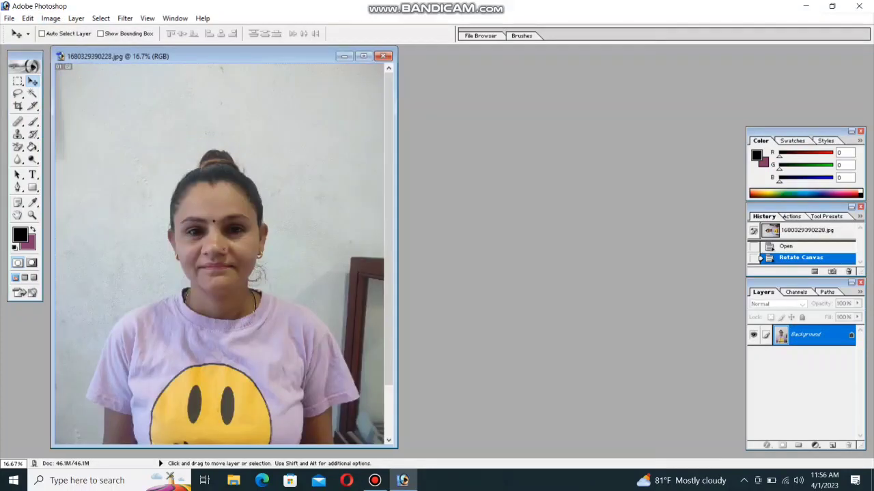
{"action": "left_click", "coordinate": [363, 56]}
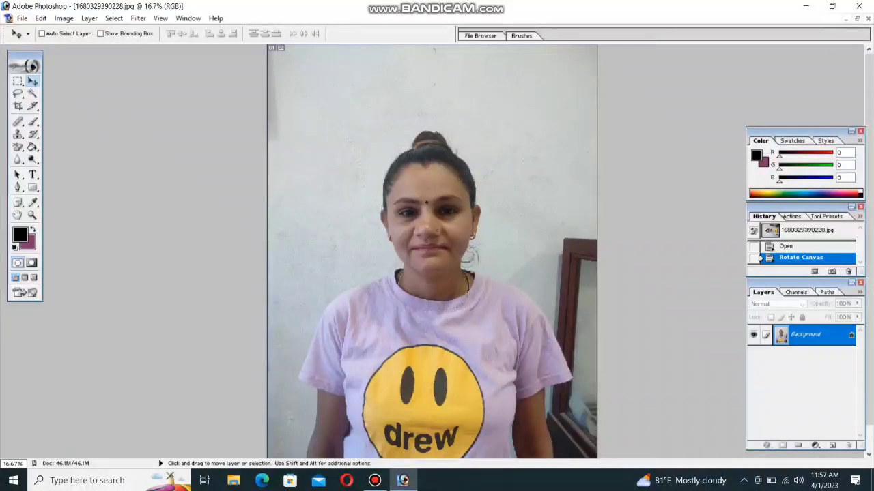
Place a crop frame with the 1.5 x 2 in, 200 pixels/inch Crop tool around the woman's head and shoulders.
{"action": "key", "text": "ctrl+plus"}
{"action": "key", "text": "ctrl+minus"}
{"action": "key", "text": "ctrl+minus"}
{"action": "key", "text": "ctrl+minus"}
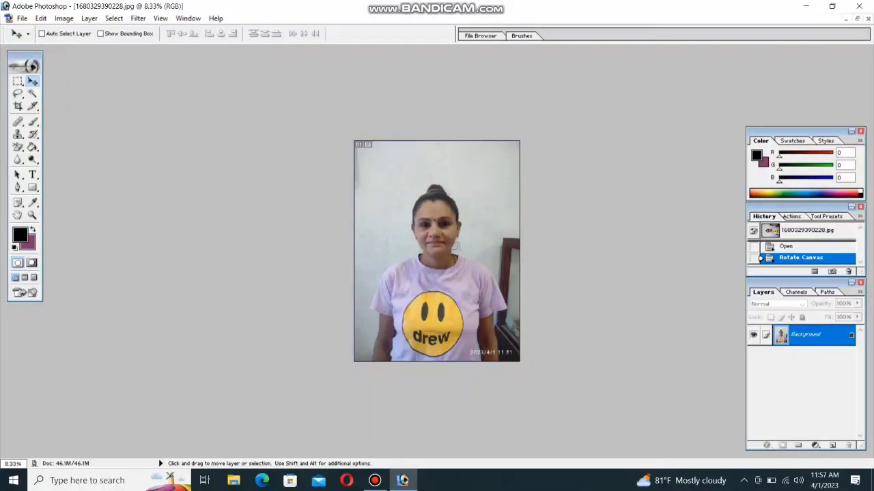
{"action": "key", "text": "Left"}
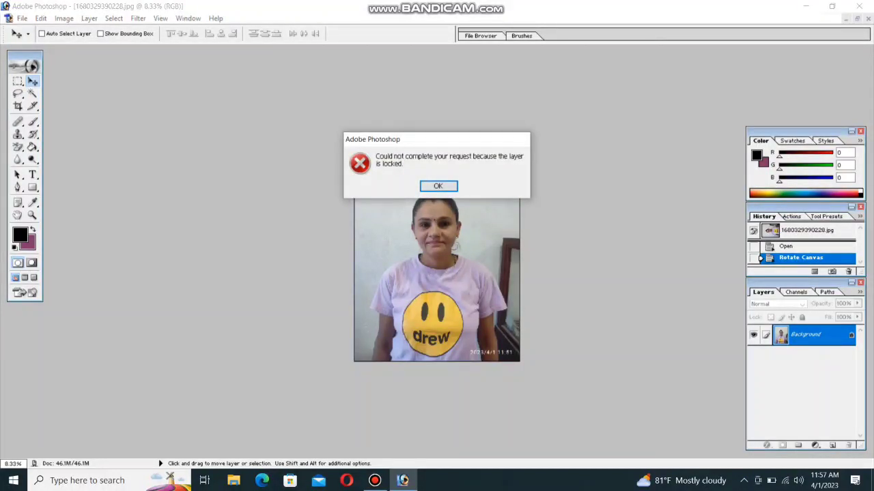
{"action": "key", "text": "Return"}
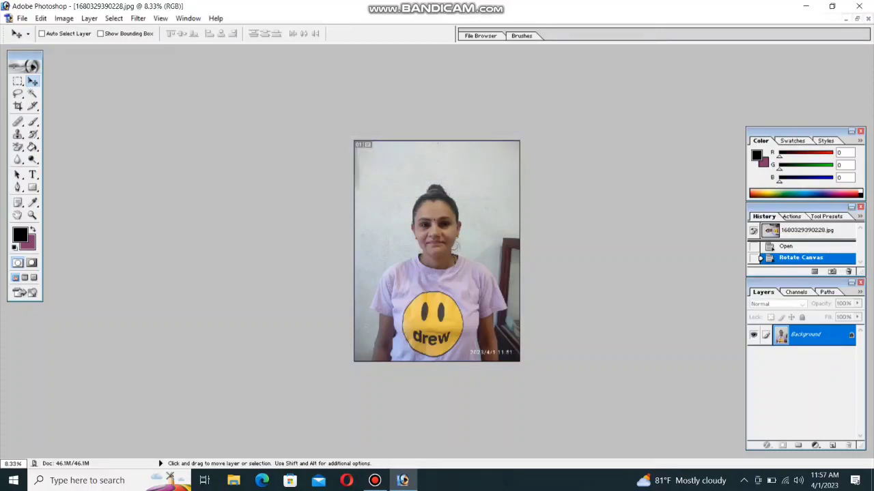
{"action": "left_click", "coordinate": [18, 106]}
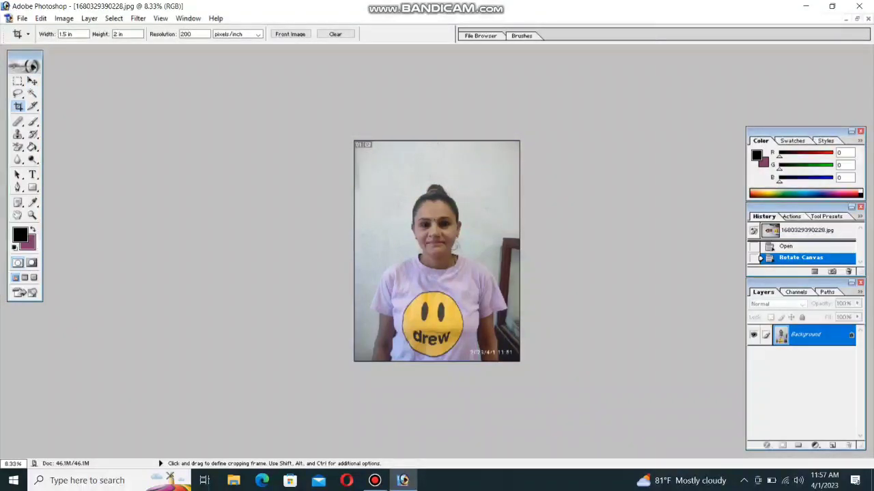
{"action": "left_click_drag", "start_coordinate": [421, 169], "coordinate": [476, 240]}
{"action": "left_click_drag", "start_coordinate": [421, 242], "coordinate": [397, 274]}
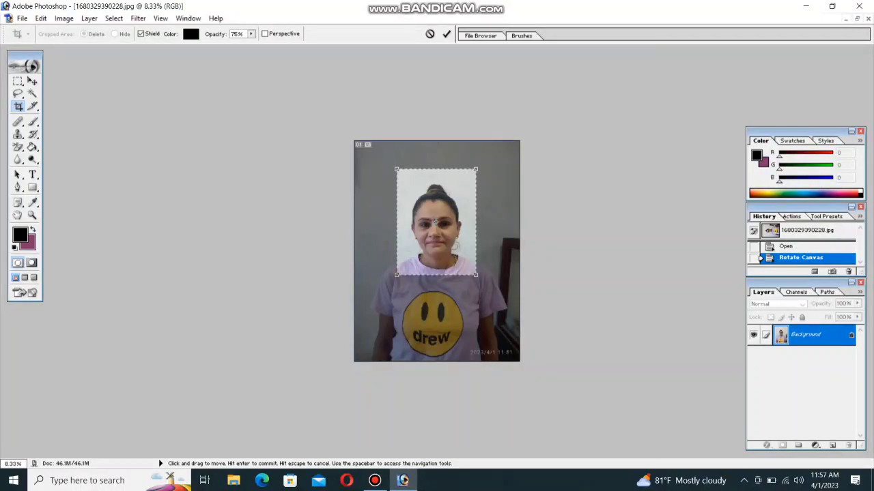
{"action": "left_click_drag", "start_coordinate": [435, 221], "coordinate": [439, 224]}
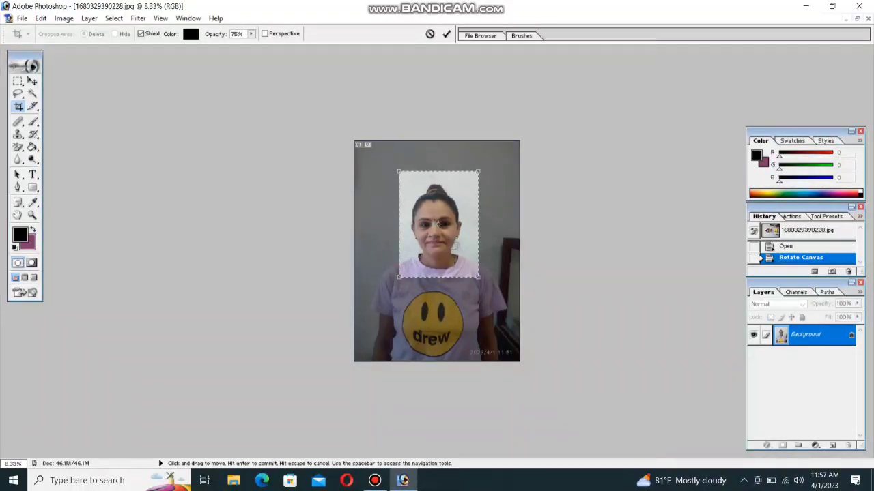
Tighten the crop frame slightly around the head and neckline and apply the crop.
{"action": "right_click", "coordinate": [433, 253]}
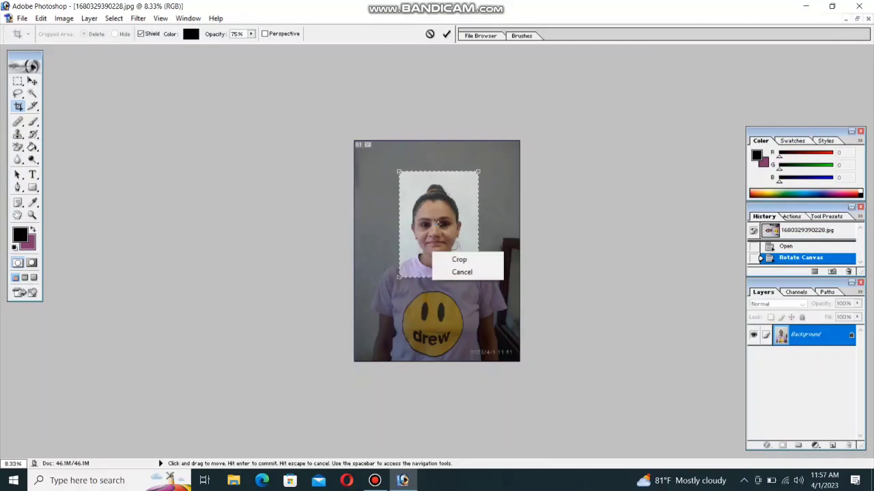
{"action": "key", "text": "Escape"}
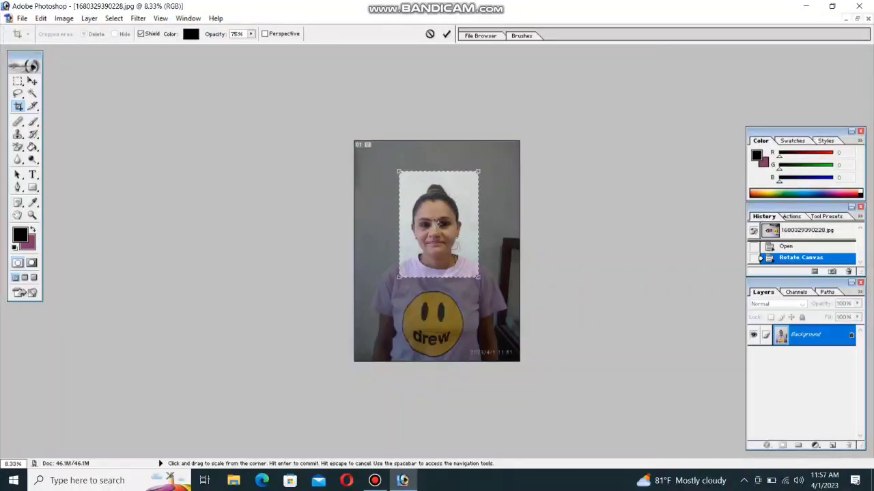
{"action": "left_click_drag", "start_coordinate": [399, 275], "coordinate": [402, 273]}
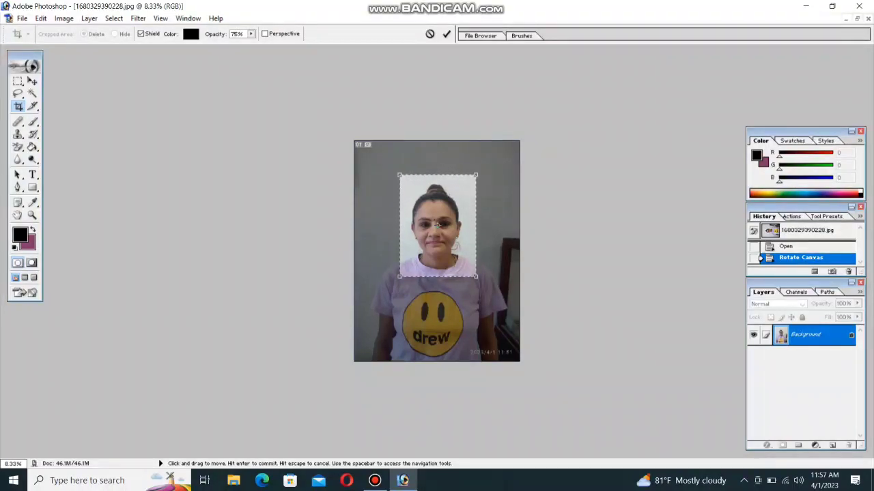
{"action": "right_click", "coordinate": [429, 244]}
{"action": "left_click", "coordinate": [442, 251]}
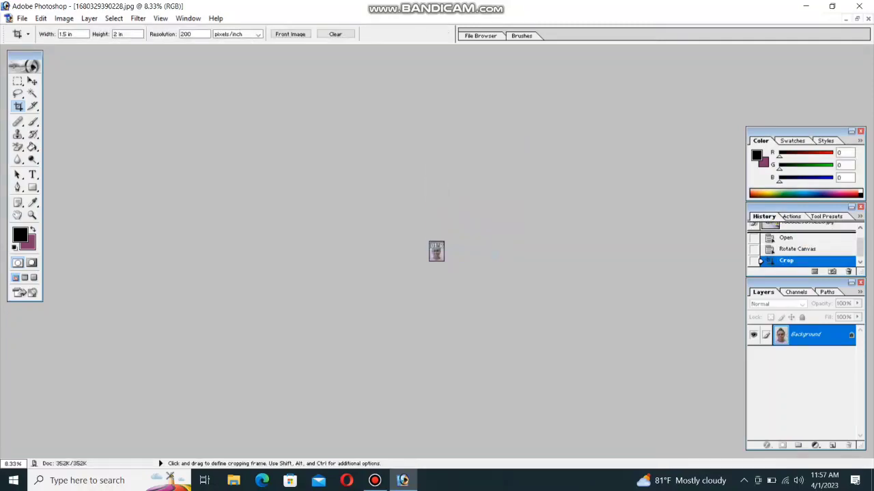
Brighten the cropped portrait with a Curves adjustment, bending the RGB curve to input 105, output 149.
{"action": "key", "text": "ctrl"}
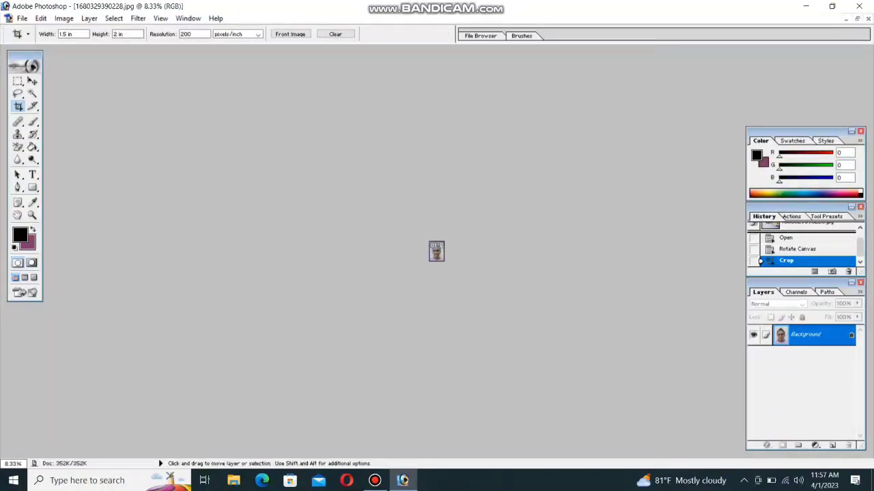
{"action": "key", "text": "ctrl+plus"}
{"action": "key", "text": "ctrl+plus"}
{"action": "key", "text": "ctrl+plus"}
{"action": "key", "text": "ctrl+plus"}
{"action": "key", "text": "ctrl+plus"}
{"action": "key", "text": "ctrl+plus"}
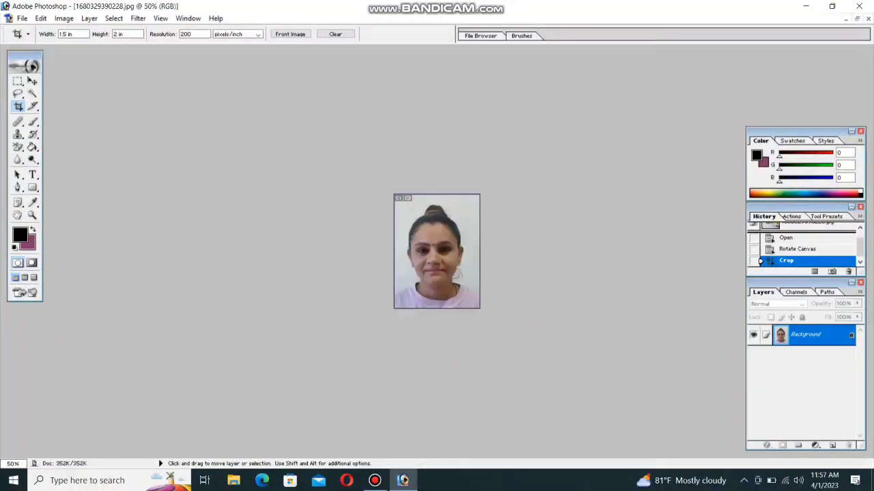
{"action": "key", "text": "ctrl+plus"}
{"action": "key", "text": "ctrl+plus"}
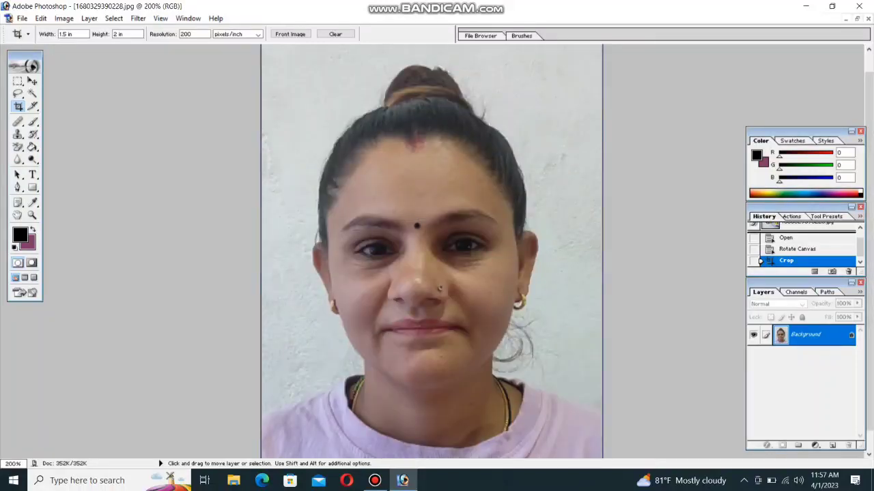
{"action": "key", "text": "ctrl+minus"}
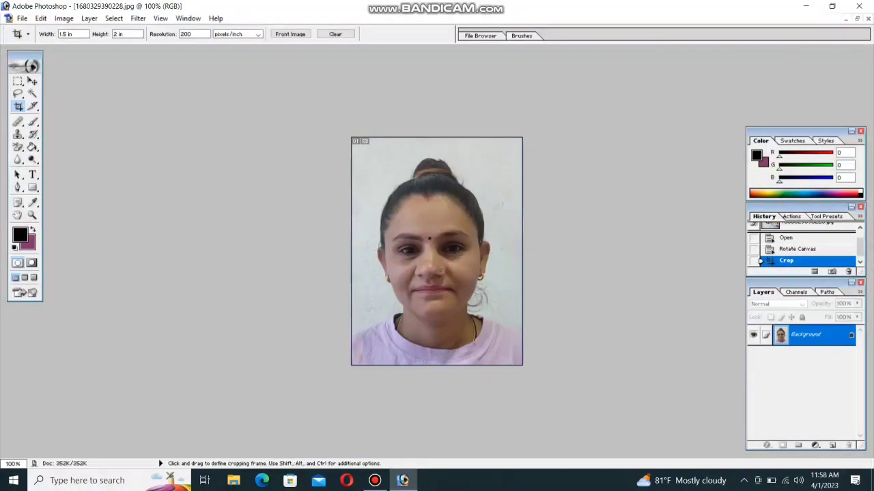
{"action": "key", "text": "ctrl+m"}
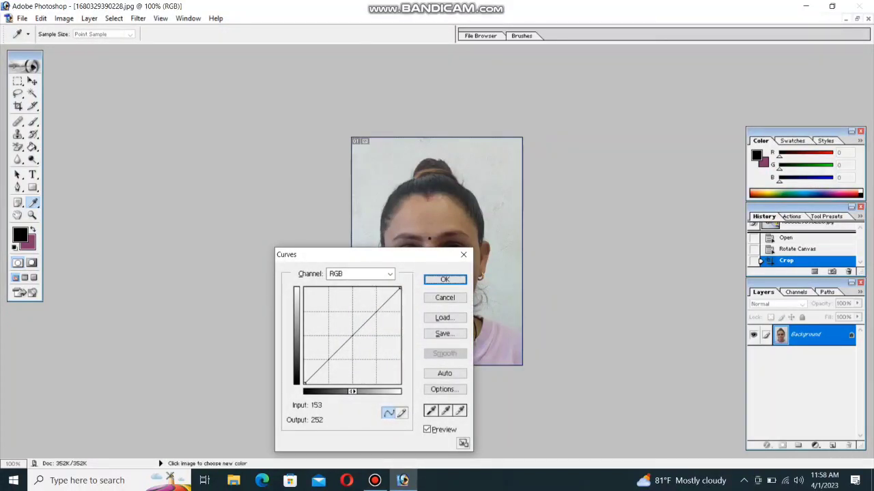
{"action": "left_click_drag", "start_coordinate": [370, 255], "coordinate": [240, 218]}
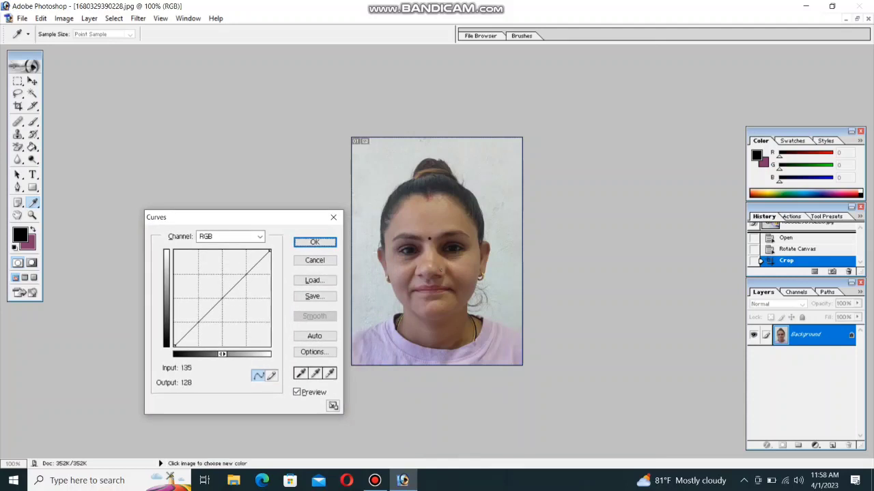
{"action": "left_click_drag", "start_coordinate": [222, 298], "coordinate": [214, 291]}
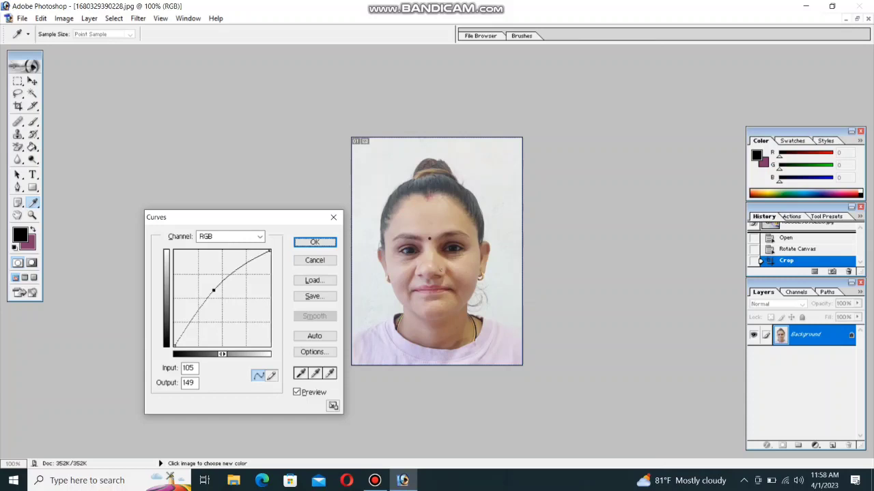
{"action": "key", "text": "Return"}
{"action": "key", "text": "c"}
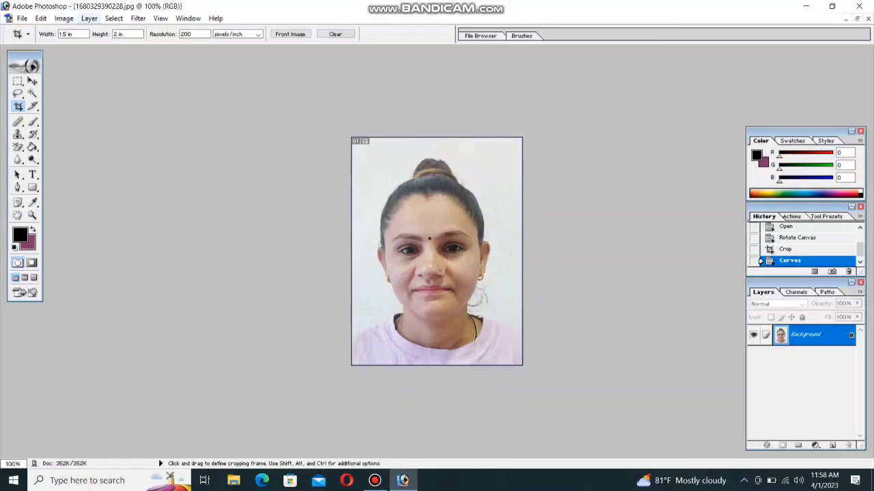
Stroke the border of the entire portrait with a 3 px black line at the centre location, and remove the selection.
{"action": "left_click", "coordinate": [113, 18]}
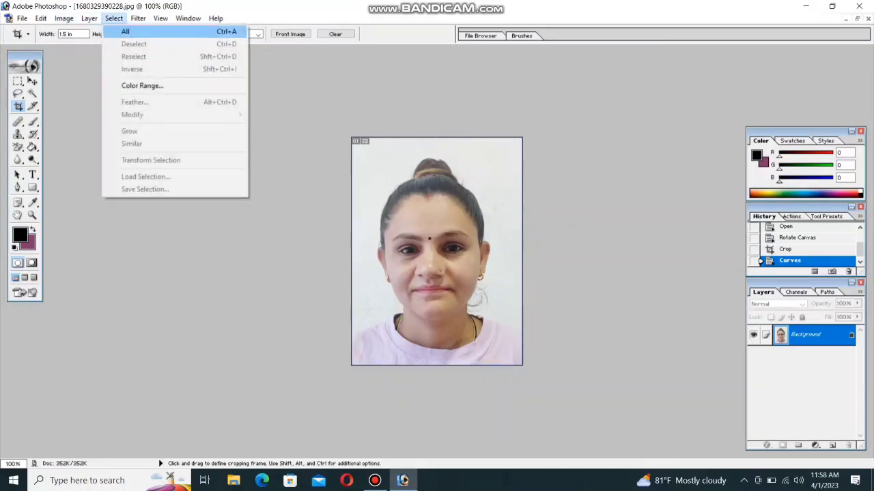
{"action": "left_click", "coordinate": [126, 31]}
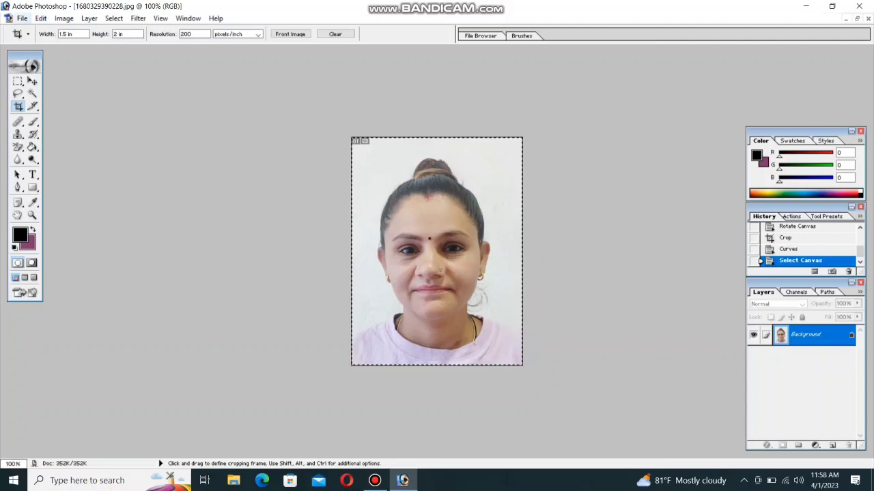
{"action": "left_click", "coordinate": [22, 18]}
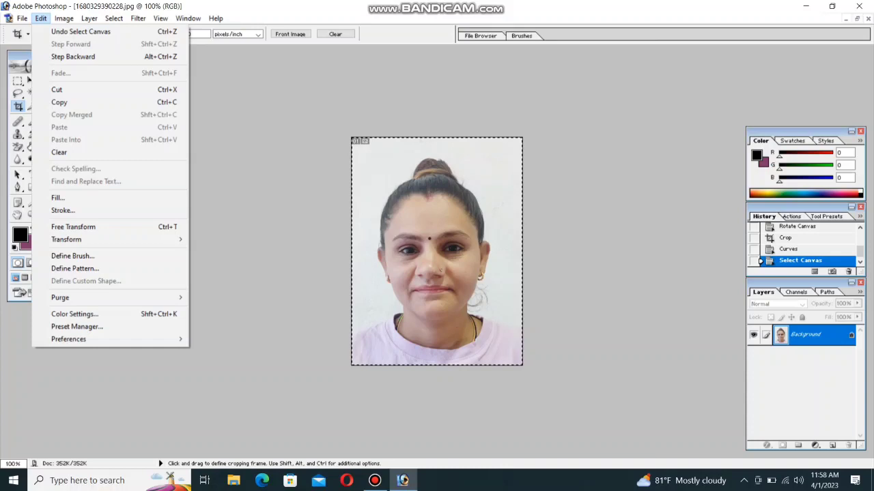
{"action": "left_click", "coordinate": [41, 18]}
{"action": "left_click", "coordinate": [40, 18]}
{"action": "left_click", "coordinate": [63, 210]}
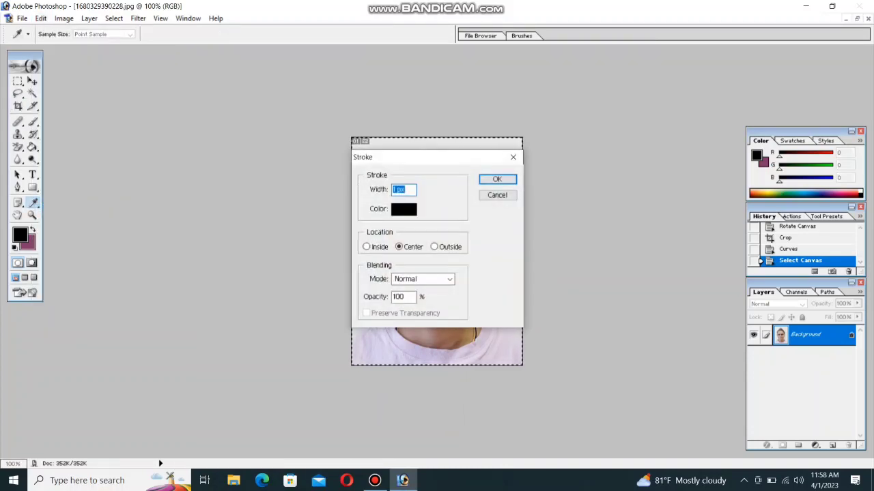
{"action": "type", "text": "3"}
{"action": "key", "text": "Return"}
{"action": "key", "text": "c"}
{"action": "key", "text": "ctrl+d"}
Create a white 4 x 6 inch RGB document at 300 pixels/inch and place its window beside the portrait.
{"action": "left_click", "coordinate": [22, 17]}
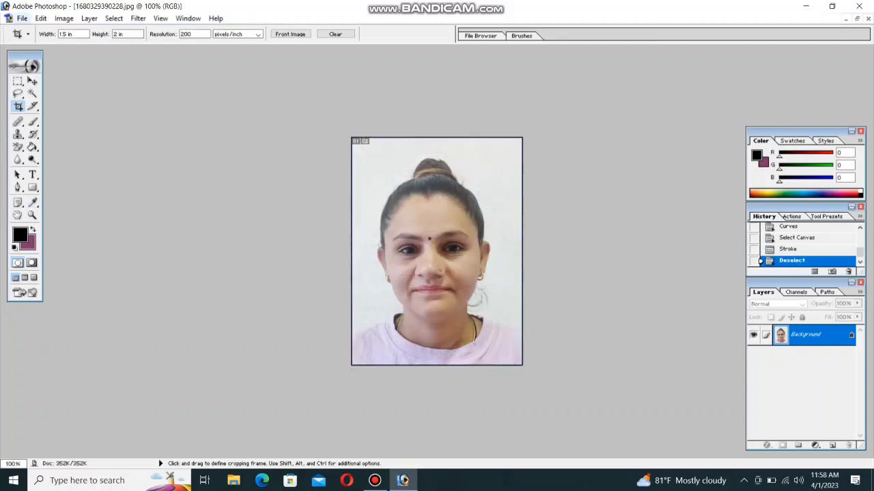
{"action": "left_click", "coordinate": [42, 31]}
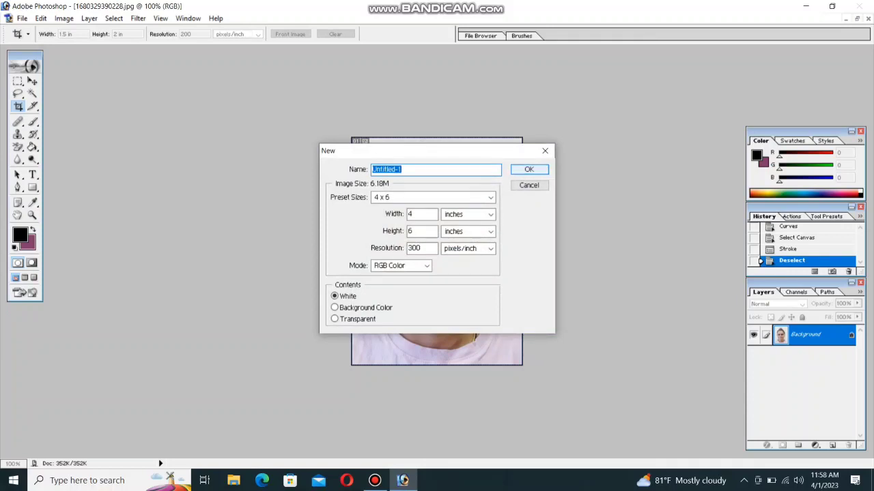
{"action": "key", "text": "Return"}
{"action": "left_click_drag", "start_coordinate": [171, 61], "coordinate": [547, 86]}
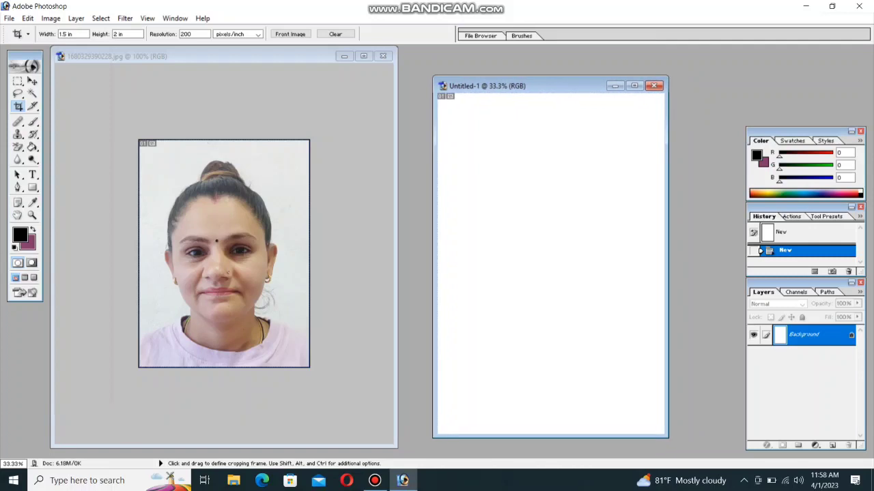
Copy the bordered portrait into the blank document with the Move tool and position it near the page's upper-left corner.
{"action": "left_click", "coordinate": [32, 81]}
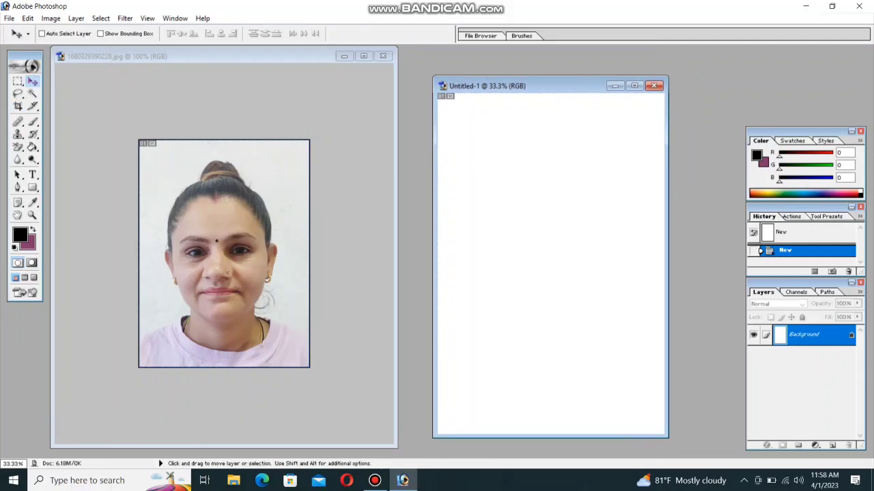
{"action": "key", "text": "ctrl+Tab"}
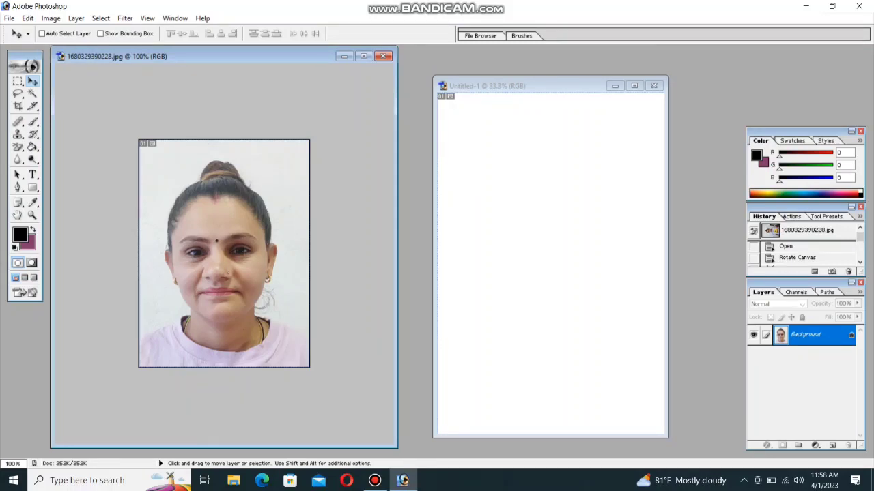
{"action": "left_click_drag", "start_coordinate": [224, 253], "coordinate": [475, 152]}
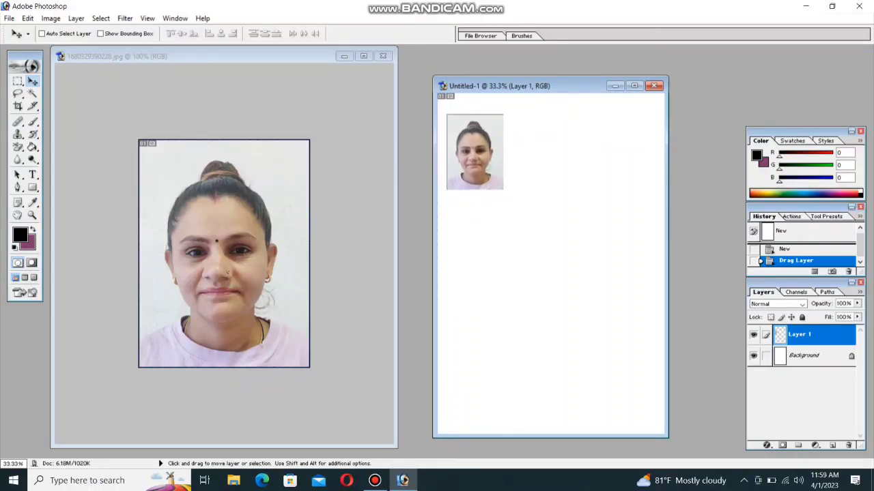
{"action": "left_click_drag", "start_coordinate": [475, 151], "coordinate": [477, 153]}
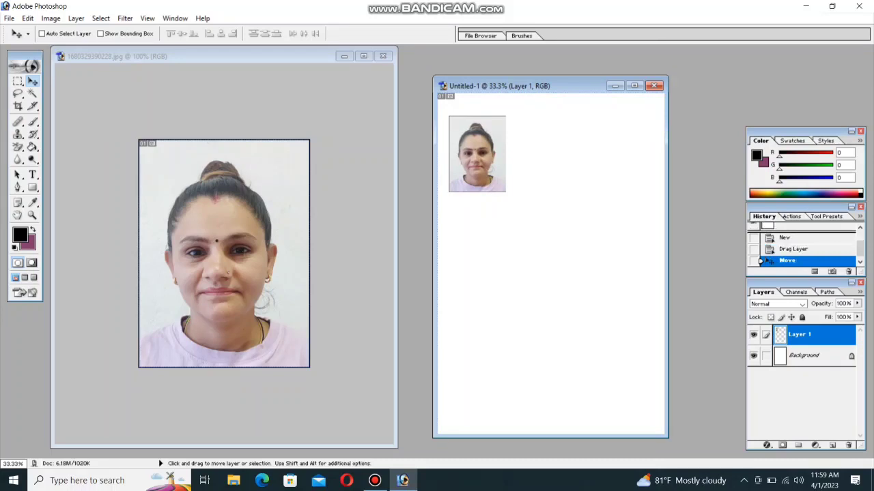
Duplicate the portrait into two rows of three on the page's upper half, and maximize the document window.
{"action": "key", "text": "alt"}
{"action": "left_click_drag", "start_coordinate": [477, 153], "coordinate": [610, 243]}
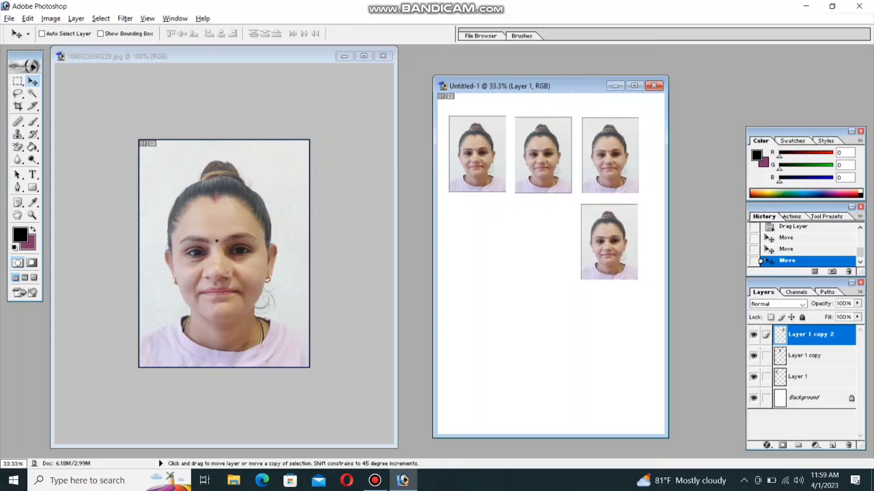
{"action": "left_click_drag", "start_coordinate": [609, 241], "coordinate": [476, 241]}
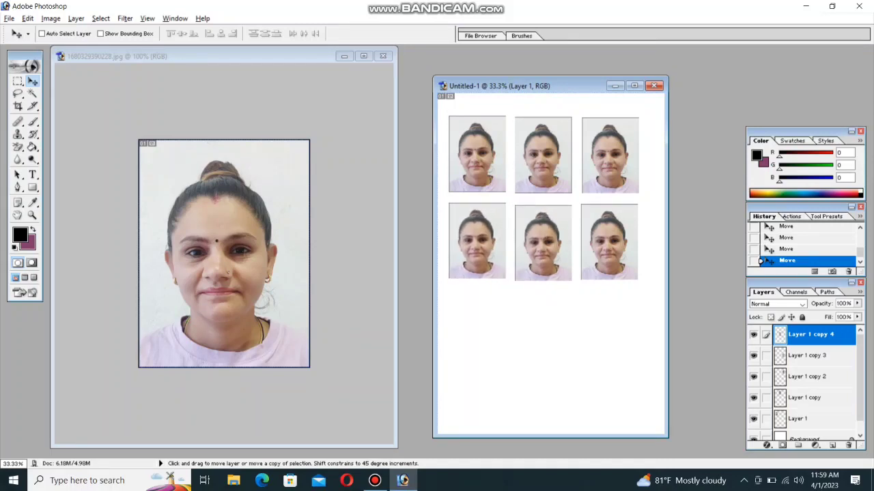
{"action": "key", "text": "Down"}
{"action": "key", "text": "Down"}
{"action": "key", "text": "Up"}
{"action": "key", "text": "Up"}
{"action": "key", "text": "alt+Up"}
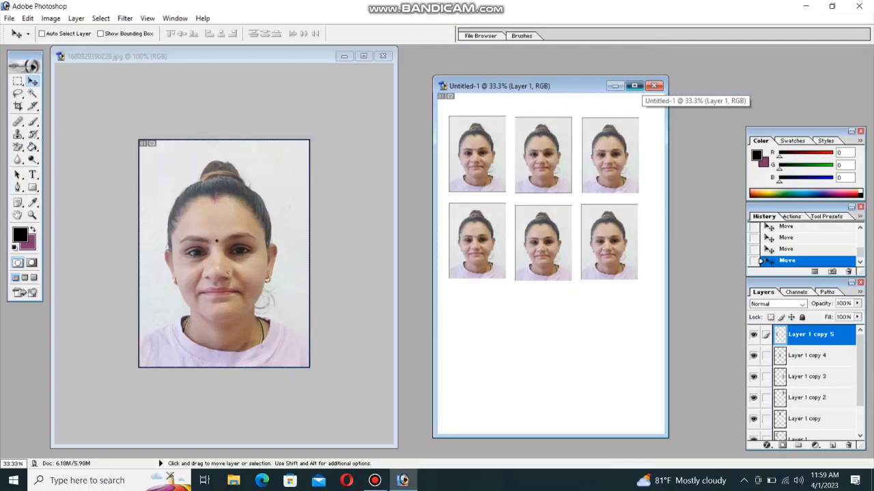
{"action": "left_click", "coordinate": [634, 85]}
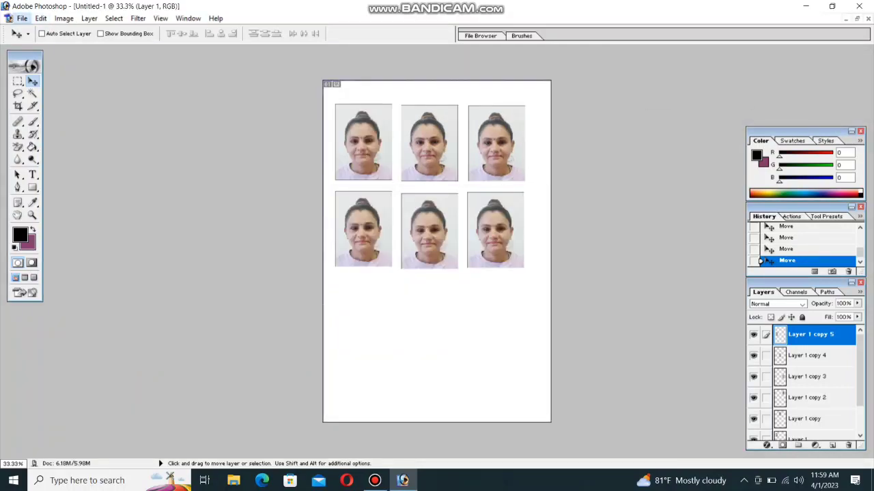
Open the Brother DCP-T310 properties for printing the photo sheet and set the media type to Other Photo Paper.
{"action": "left_click", "coordinate": [22, 17]}
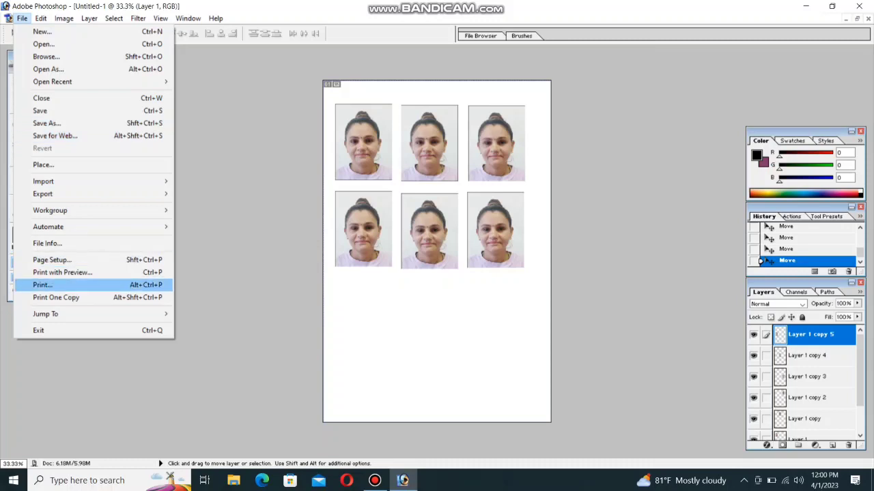
{"action": "key", "text": "Return"}
{"action": "key", "text": "Tab"}
{"action": "key", "text": "Return"}
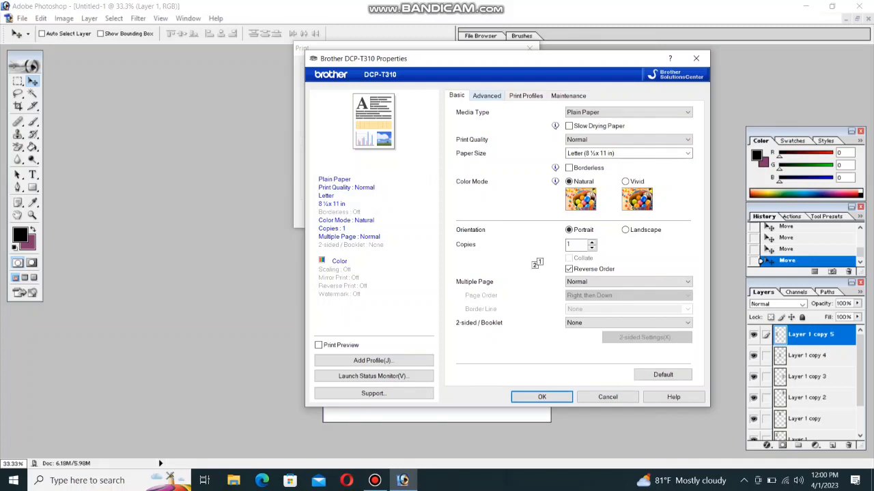
{"action": "key", "text": "alt+Down"}
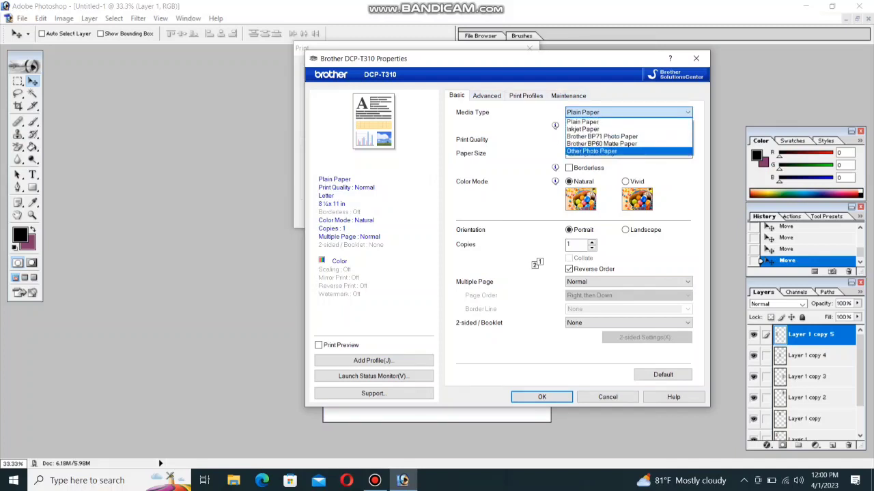
{"action": "key", "text": "Return"}
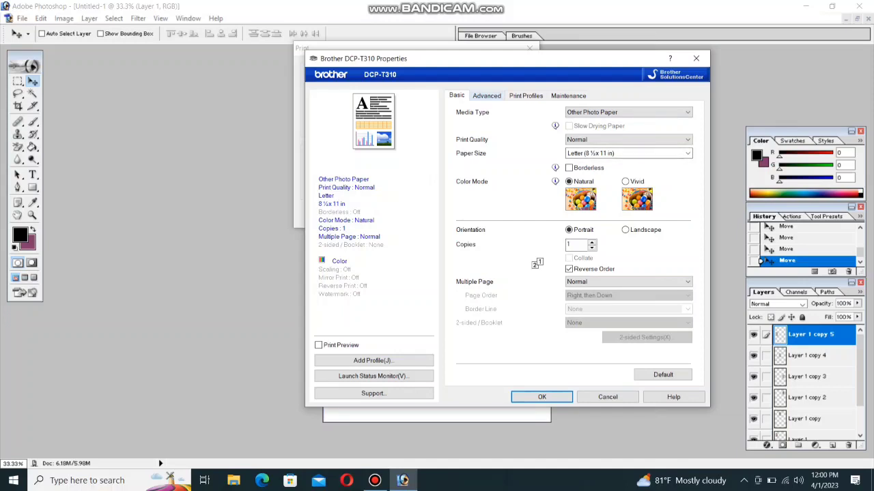
Set the paper size to 4 x 6 in (10 x 15 cm) and print one copy of the photo sheet.
{"action": "key", "text": "ctrl+Tab"}
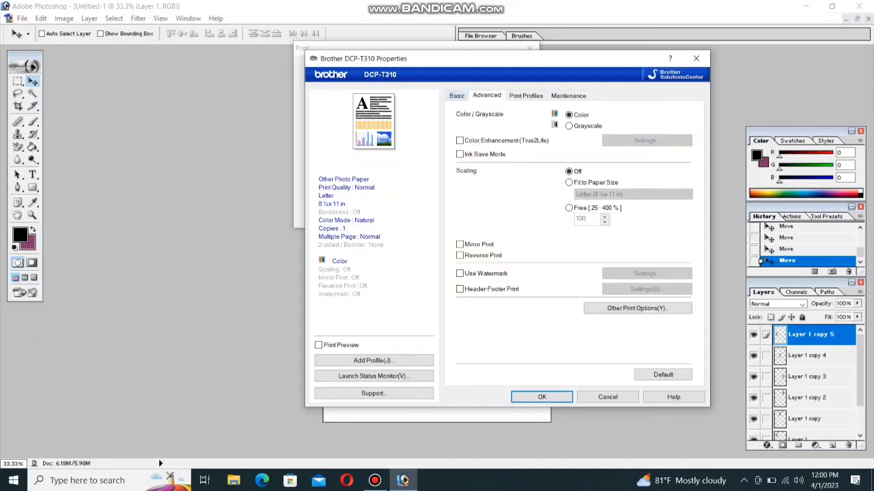
{"action": "key", "text": "ctrl+shift+Tab"}
{"action": "key", "text": "Tab"}
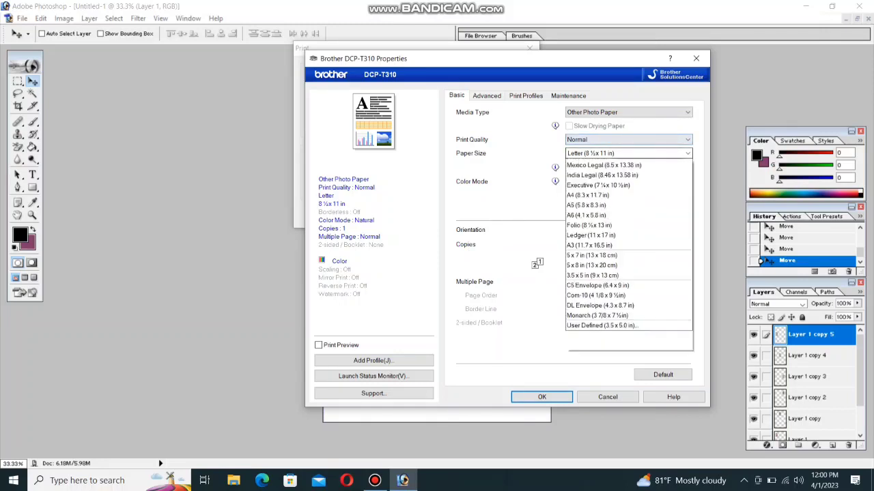
{"action": "key", "text": "alt+Down"}
{"action": "key", "text": "Return"}
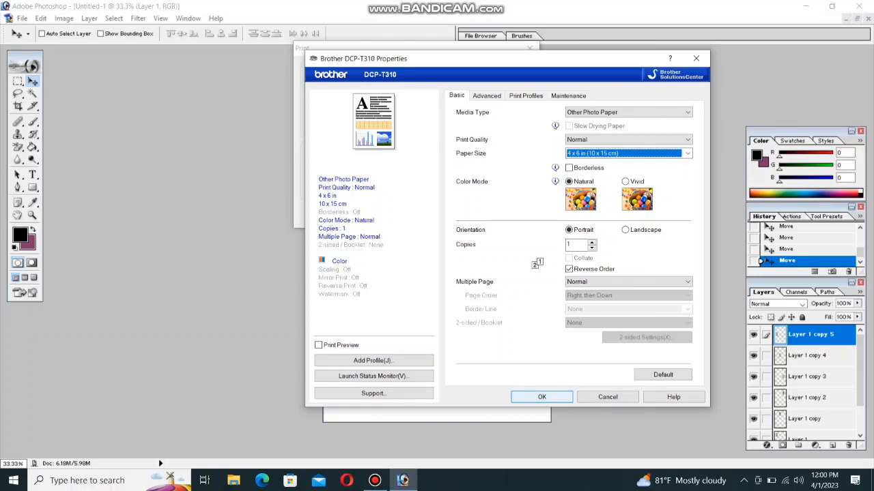
{"action": "key", "text": "Return"}
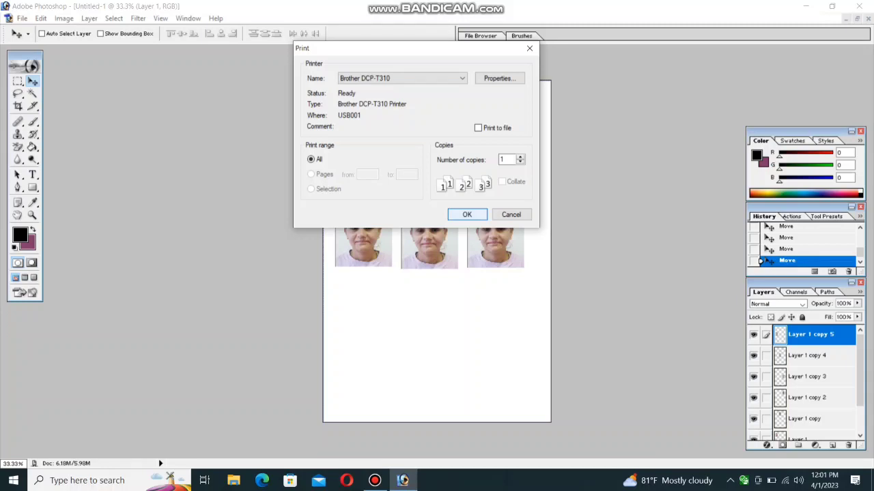
{"action": "key", "text": "Return"}
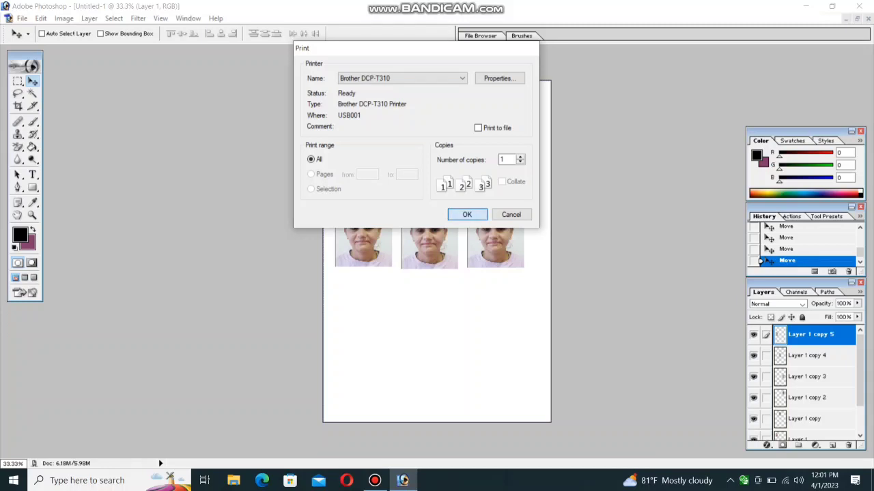